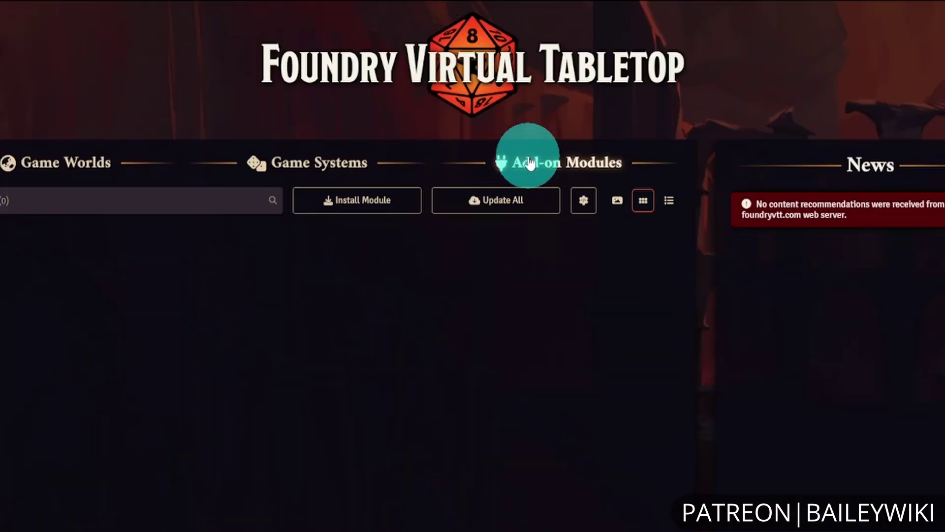
Open the module installer, check the required and recommended modules table, and search the packages for baileywiki.
{"action": "left_click", "coordinate": [359, 202]}
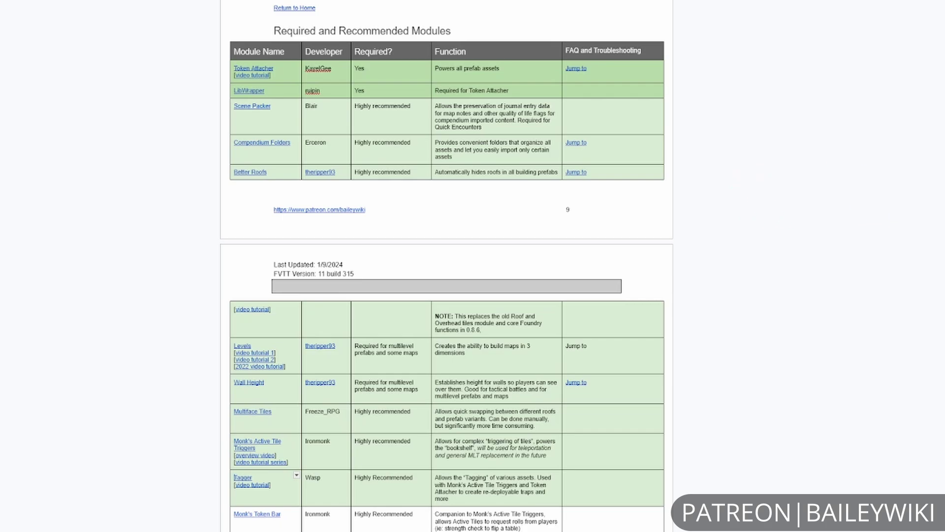
{"action": "scroll", "coordinate": [317, 296], "scroll_direction": "down", "scroll_amount": 3}
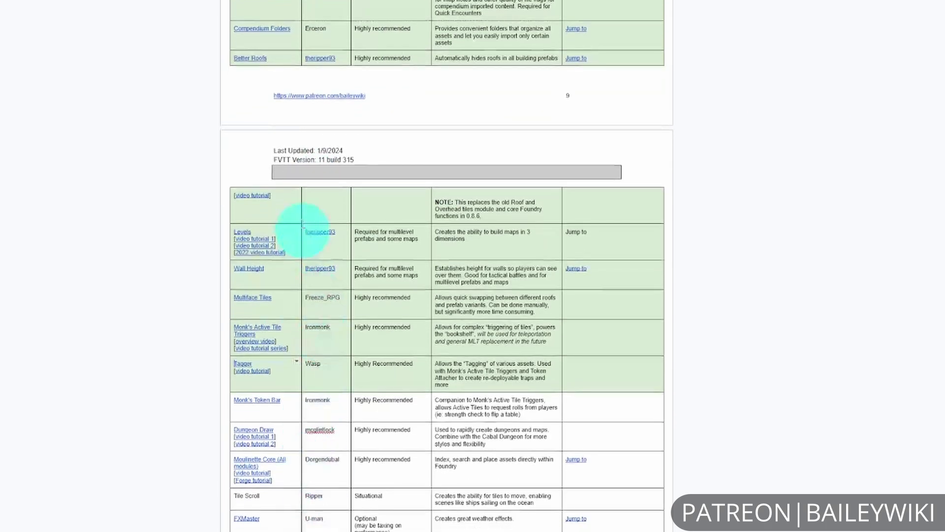
{"action": "scroll", "coordinate": [294, 524], "scroll_direction": "up", "scroll_amount": 1}
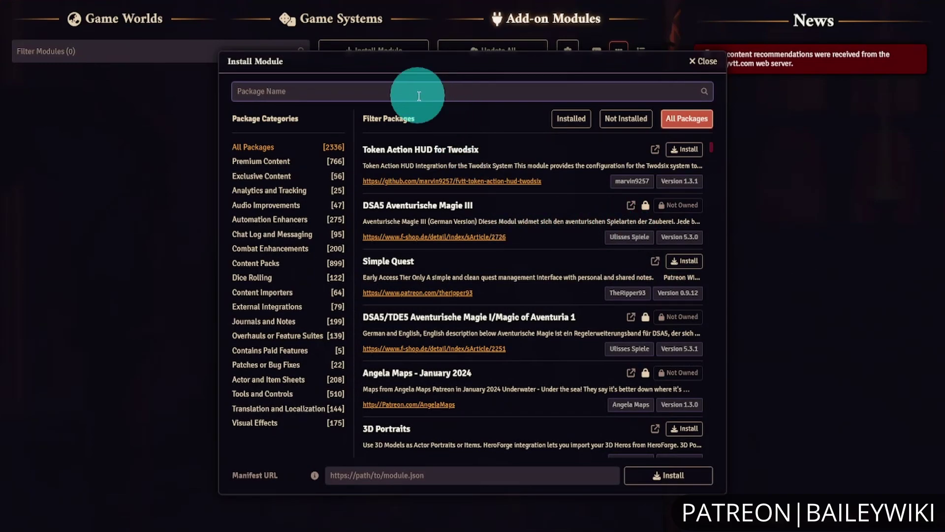
{"action": "type", "text": "baileywiki"}
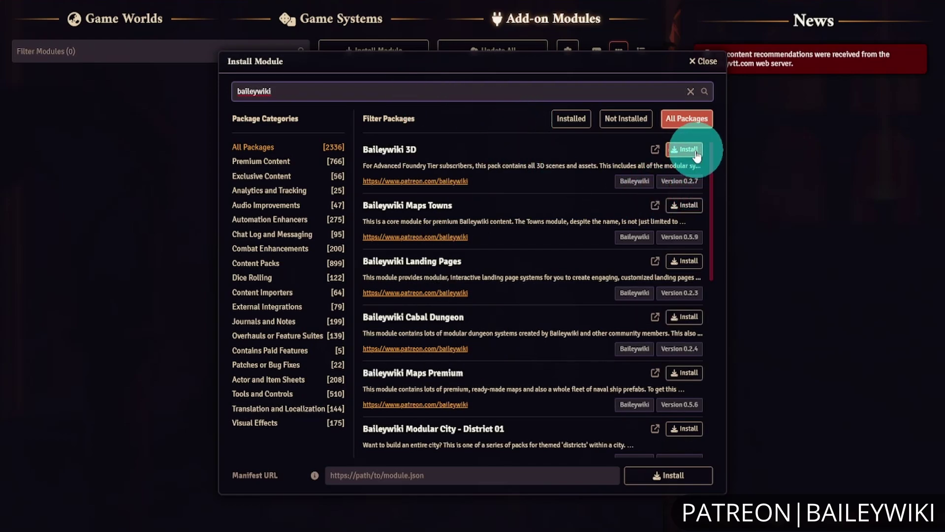
Install the Baileywiki Nuts and Bolts module together with its dependencies.
{"action": "scroll", "coordinate": [482, 191], "scroll_direction": "down", "scroll_amount": 1}
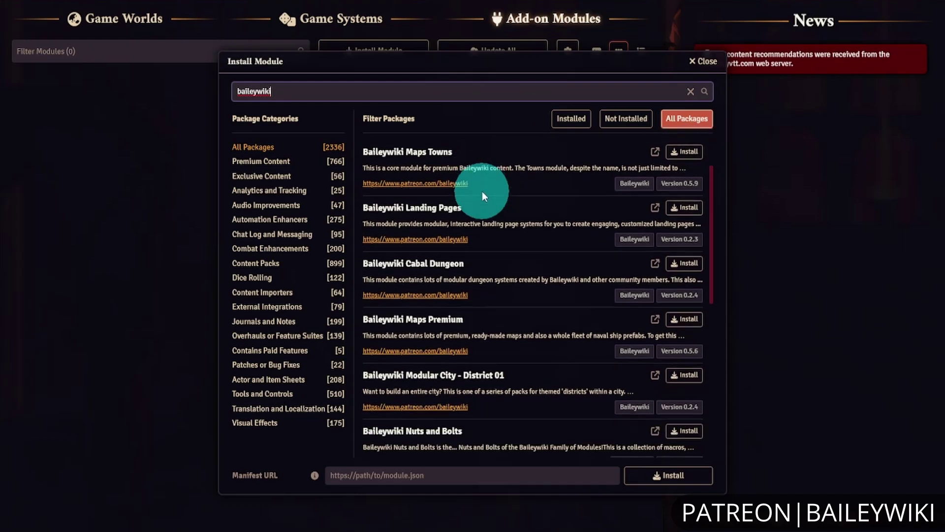
{"action": "scroll", "coordinate": [598, 271], "scroll_direction": "down", "scroll_amount": 3}
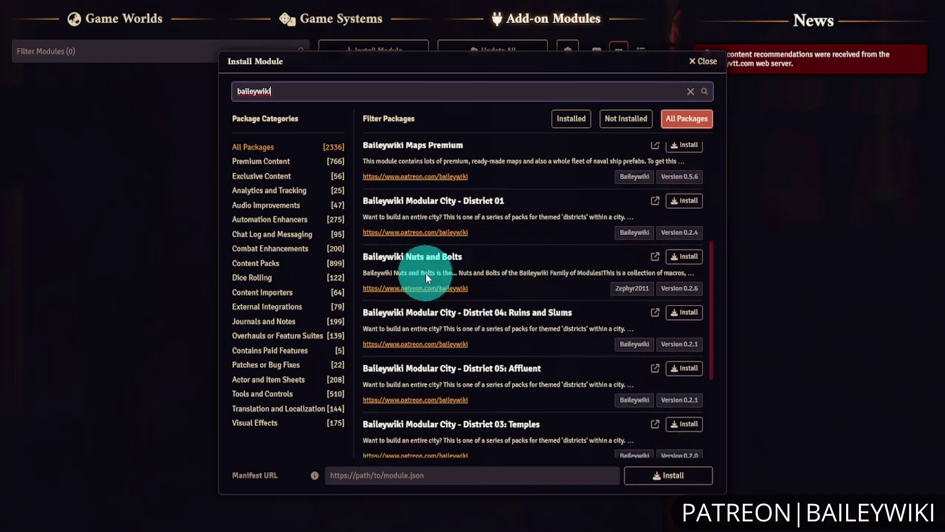
{"action": "left_click", "coordinate": [698, 261]}
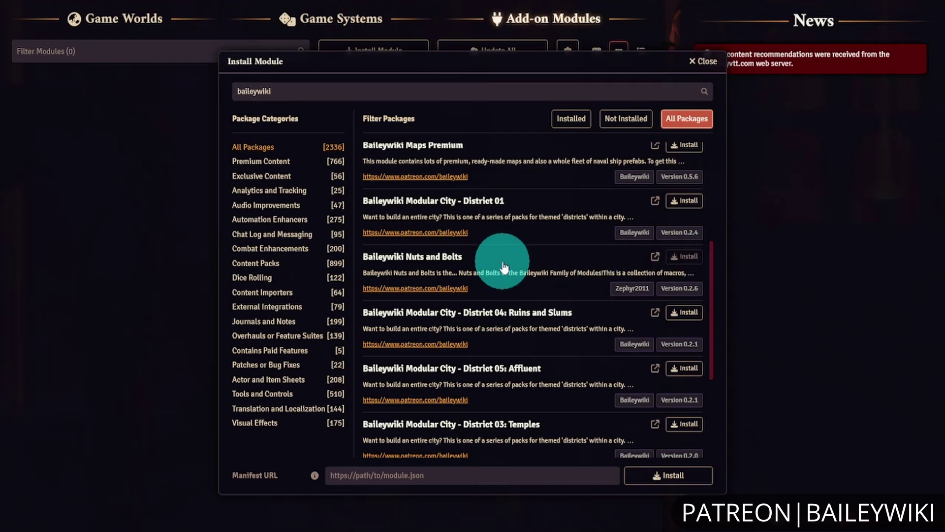
{"action": "left_click", "coordinate": [436, 351]}
Install Baileywiki Maps Towns and automatically install all its selected required and optional dependencies.
{"action": "scroll", "coordinate": [566, 327], "scroll_direction": "up", "scroll_amount": 1}
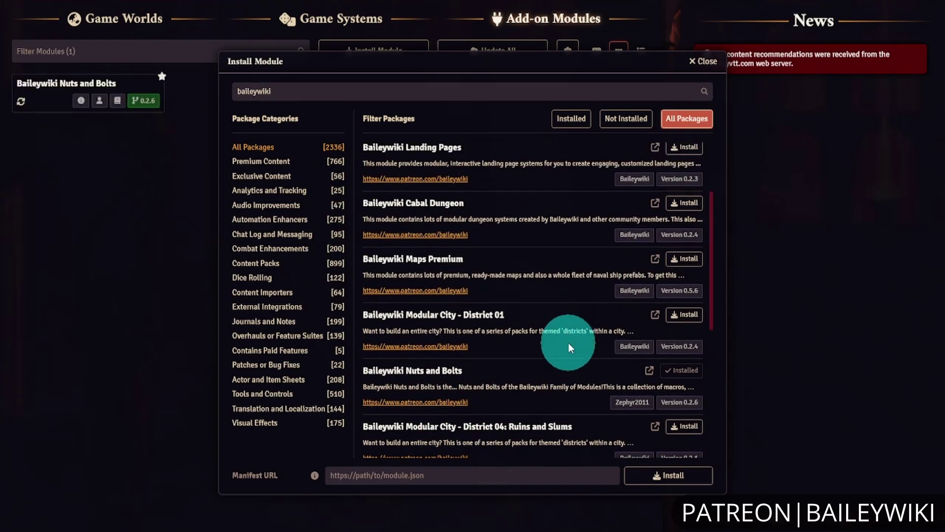
{"action": "scroll", "coordinate": [569, 343], "scroll_direction": "up", "scroll_amount": 1}
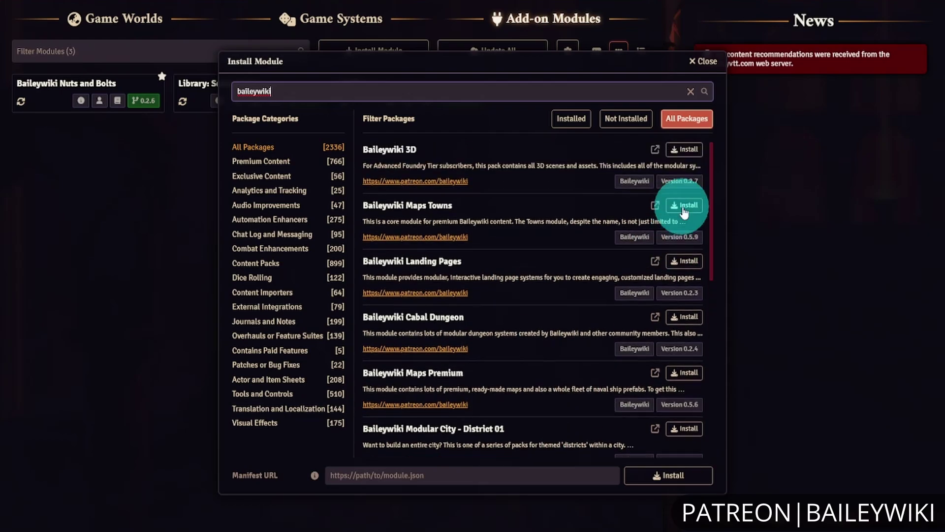
{"action": "scroll", "coordinate": [684, 206], "scroll_direction": "up", "scroll_amount": 1}
{"action": "left_click", "coordinate": [688, 206]}
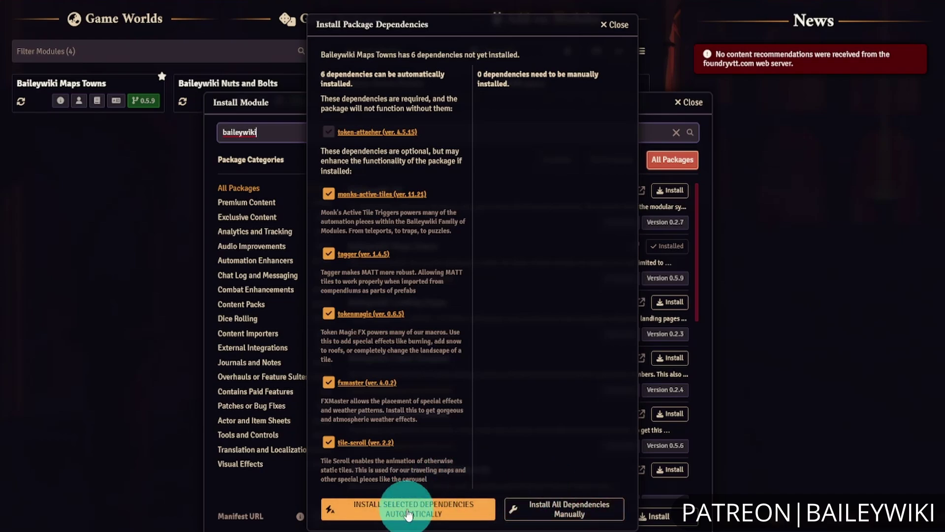
{"action": "left_click", "coordinate": [407, 514]}
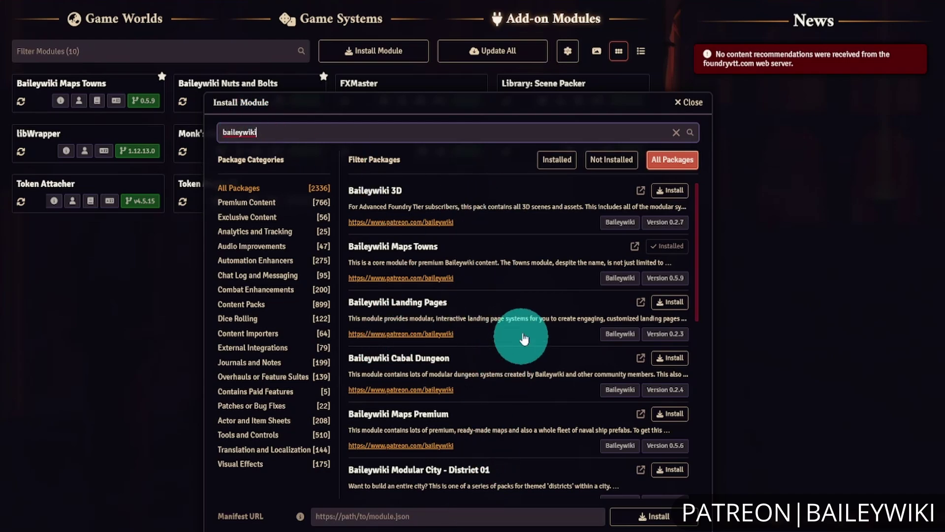
Review the other Baileywiki packages and the list of installed add-on modules.
{"action": "scroll", "coordinate": [506, 291], "scroll_direction": "down", "scroll_amount": 2}
{"action": "scroll", "coordinate": [542, 313], "scroll_direction": "up", "scroll_amount": 1}
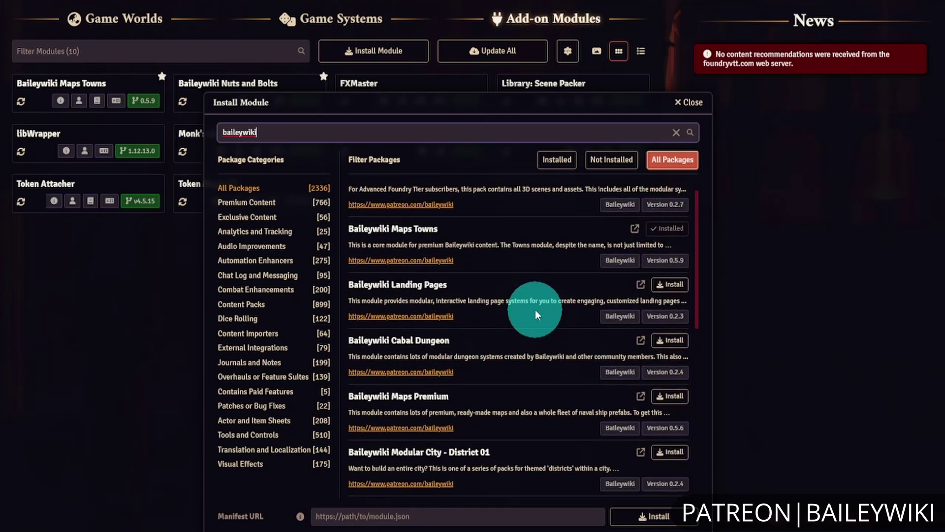
{"action": "scroll", "coordinate": [537, 314], "scroll_direction": "up", "scroll_amount": 1}
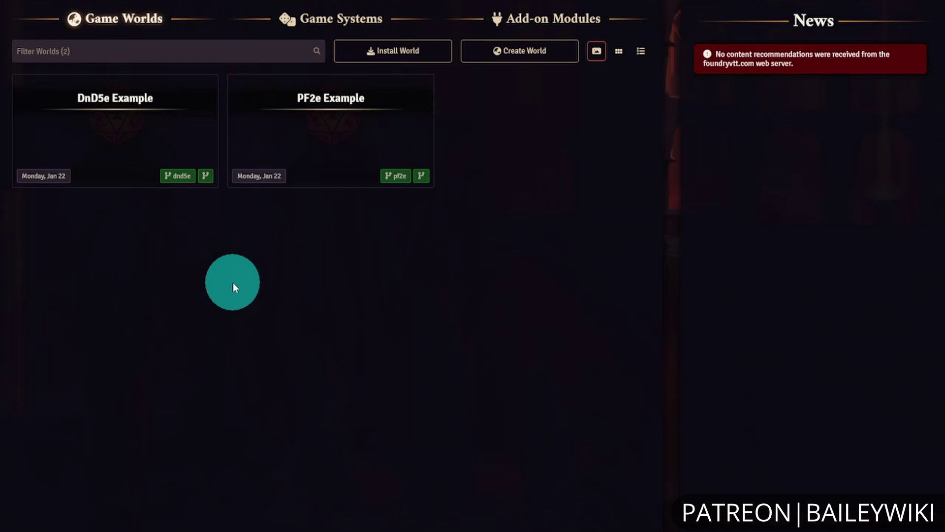
{"action": "left_click", "coordinate": [548, 16]}
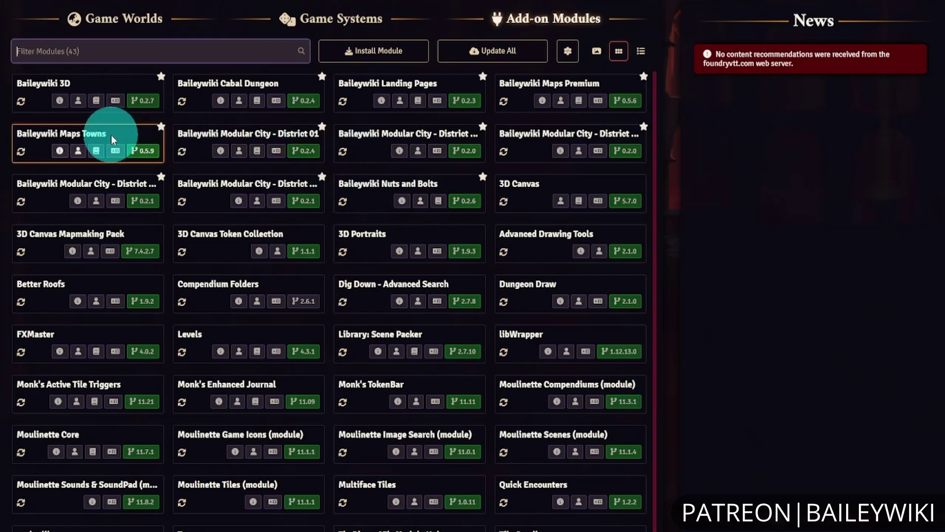
{"action": "mouse_move", "coordinate": [113, 139]}
{"action": "mouse_move", "coordinate": [311, 142]}
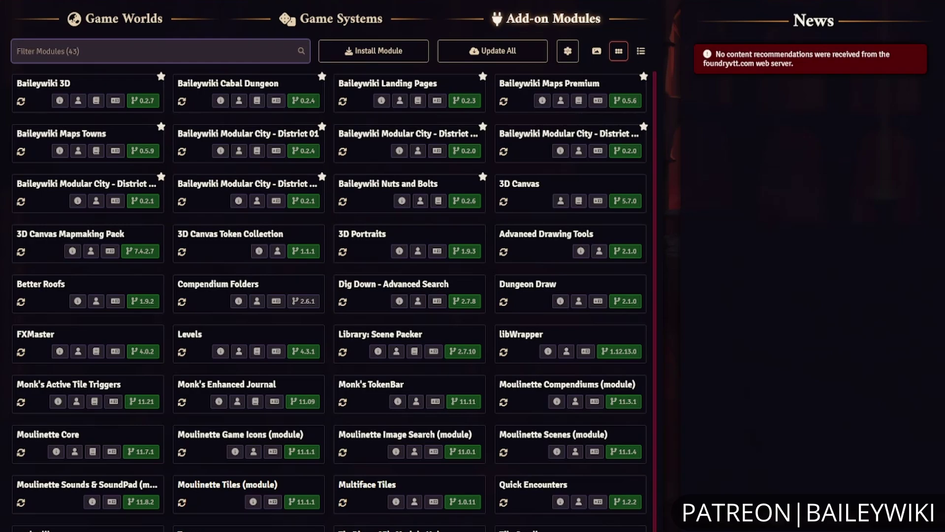
Launch the DnD5e Example world and join its game session as Gamemaster.
{"action": "left_click", "coordinate": [110, 18]}
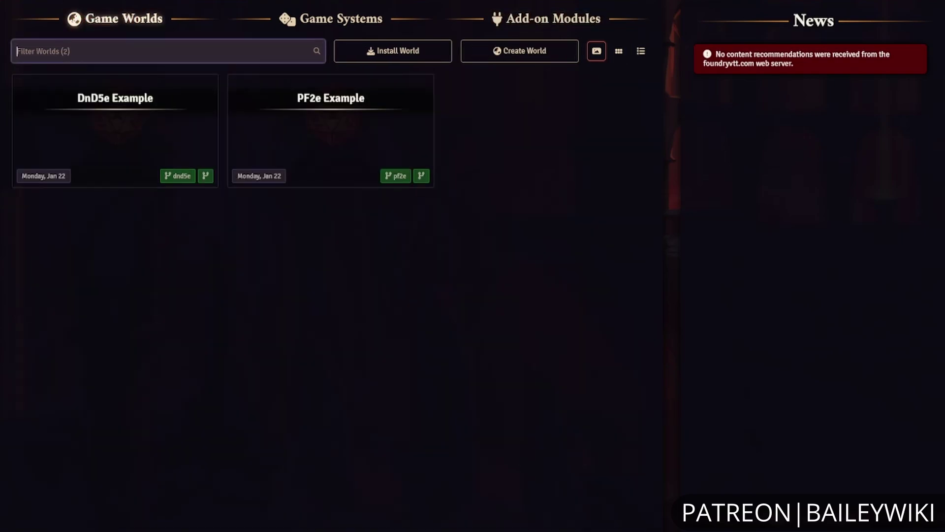
{"action": "left_click", "coordinate": [118, 125]}
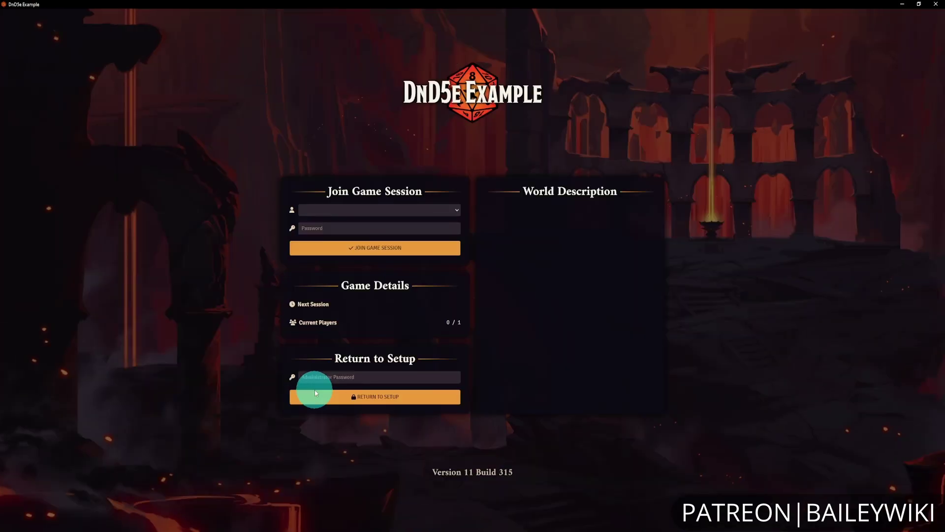
{"action": "left_click", "coordinate": [359, 212]}
{"action": "left_click", "coordinate": [347, 223]}
{"action": "left_click", "coordinate": [359, 248]}
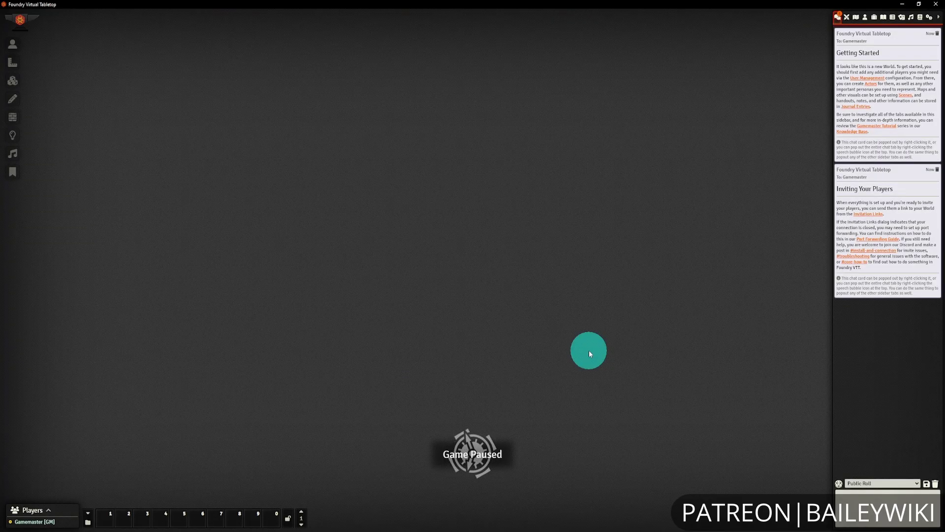
Open Module Management for the world and enable Baileywiki 3D with all its required and optional dependencies.
{"action": "left_click", "coordinate": [929, 17]}
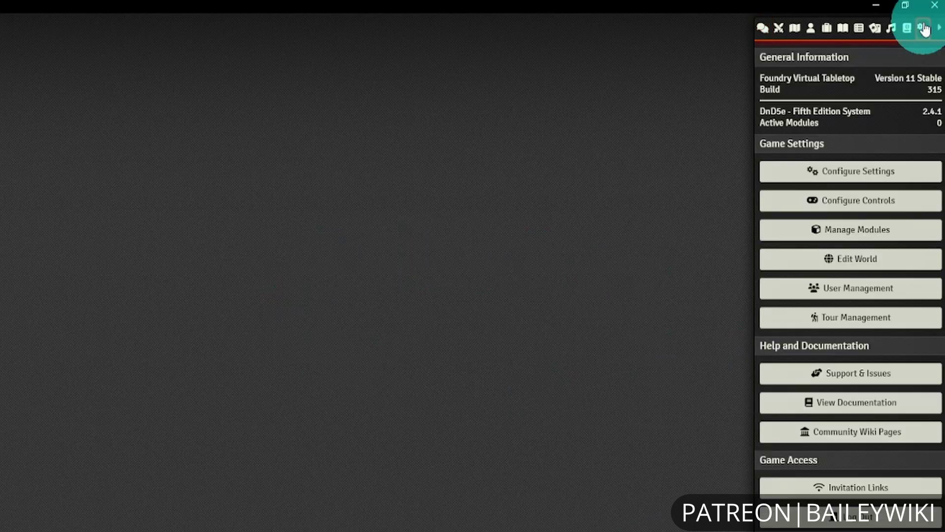
{"action": "left_click", "coordinate": [867, 231]}
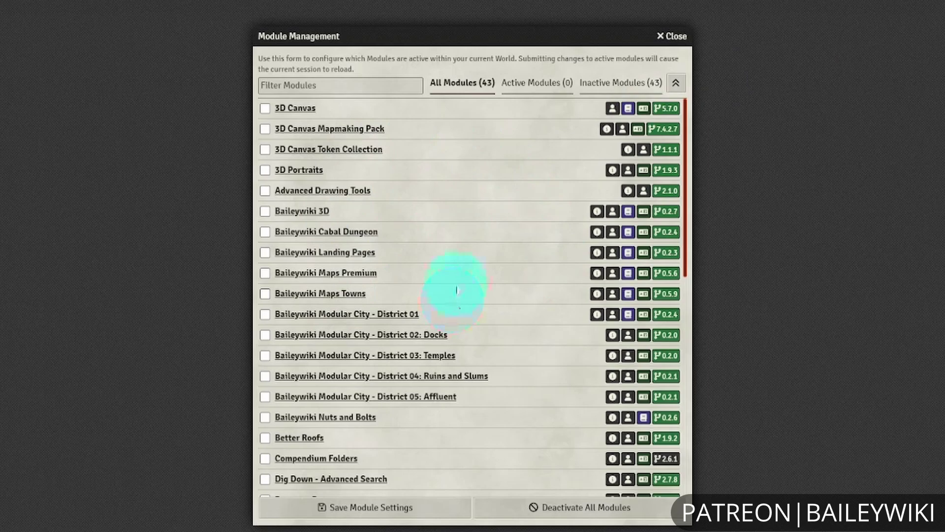
{"action": "scroll", "coordinate": [477, 321], "scroll_direction": "down", "scroll_amount": 4}
{"action": "scroll", "coordinate": [480, 321], "scroll_direction": "up", "scroll_amount": 3}
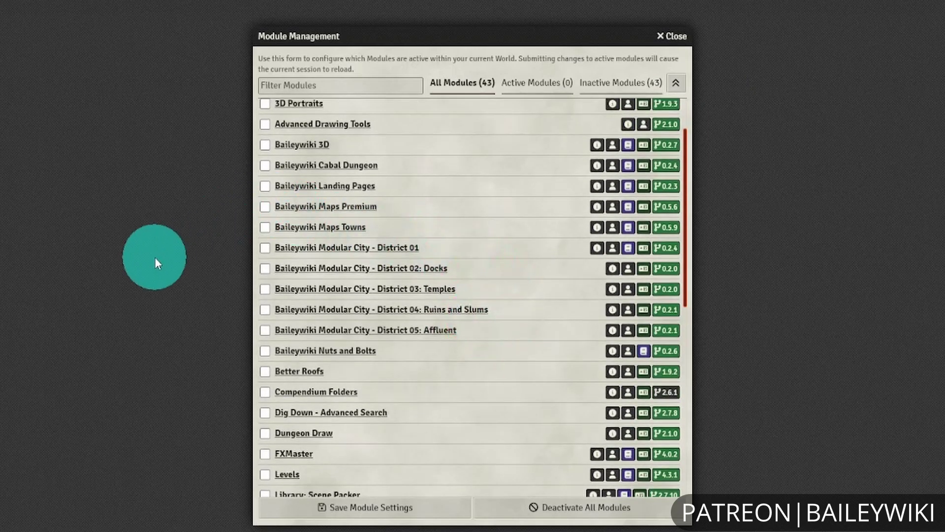
{"action": "scroll", "coordinate": [560, 253], "scroll_direction": "down", "scroll_amount": 5}
{"action": "scroll", "coordinate": [559, 254], "scroll_direction": "up", "scroll_amount": 8}
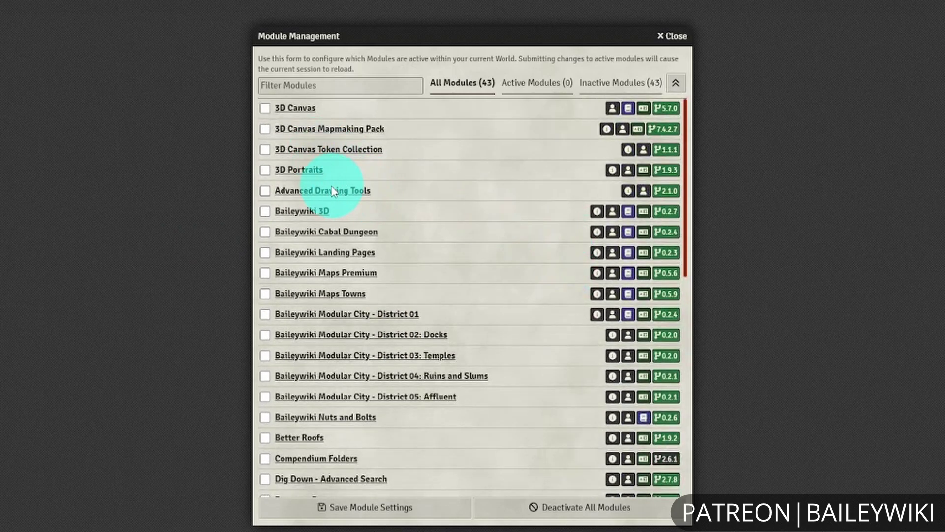
{"action": "left_click", "coordinate": [265, 212]}
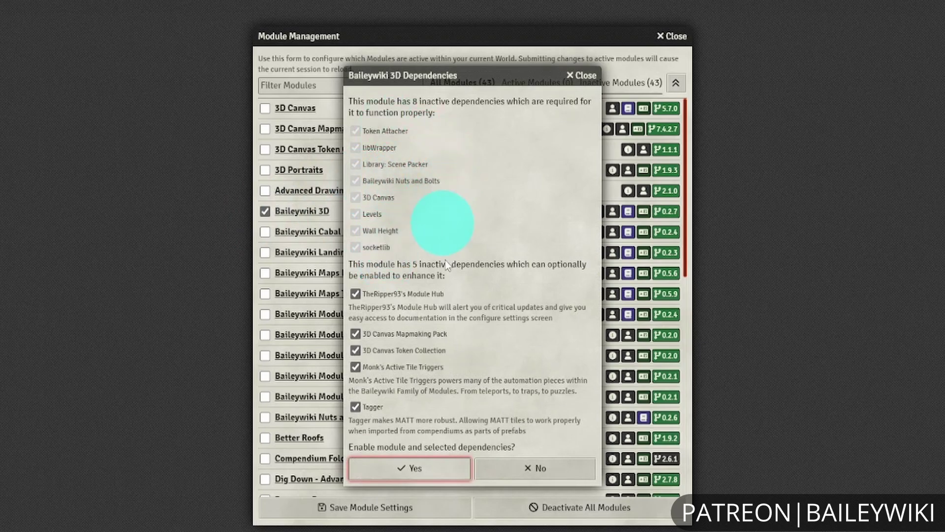
{"action": "left_click", "coordinate": [445, 466]}
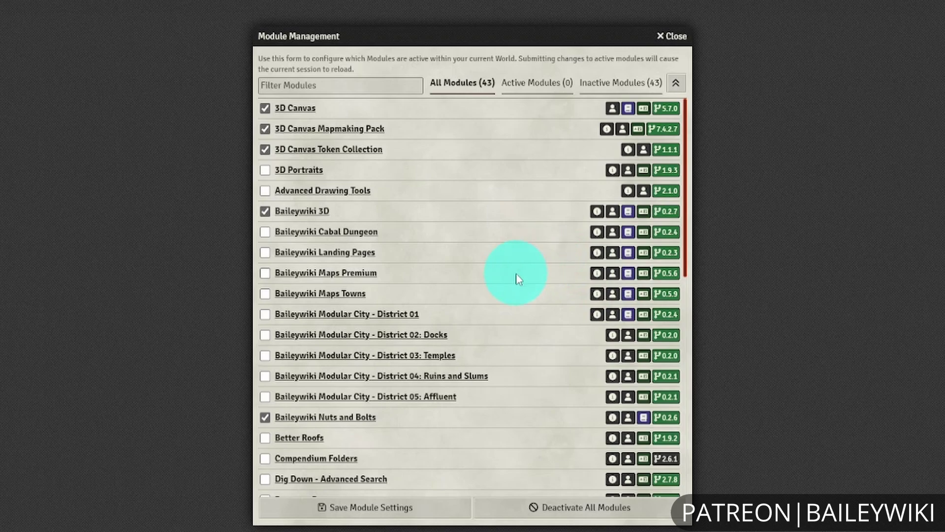
Enable Baileywiki Cabal Dungeon and Baileywiki Landing Pages together with their dependencies.
{"action": "left_click", "coordinate": [265, 232]}
{"action": "left_click", "coordinate": [414, 473]}
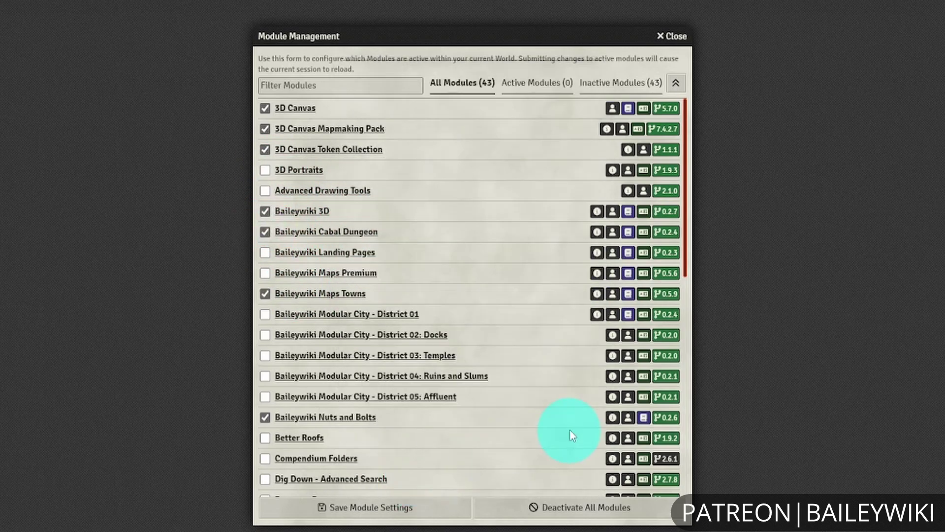
{"action": "left_click", "coordinate": [266, 252]}
{"action": "left_click", "coordinate": [443, 471]}
Enable Baileywiki Maps Premium and Baileywiki Modular City - District 01 with their dependencies, and save the module settings.
{"action": "left_click", "coordinate": [265, 273]}
{"action": "left_click", "coordinate": [443, 472]}
{"action": "scroll", "coordinate": [460, 317], "scroll_direction": "down", "scroll_amount": 3}
{"action": "left_click", "coordinate": [265, 247]}
{"action": "left_click", "coordinate": [414, 471]}
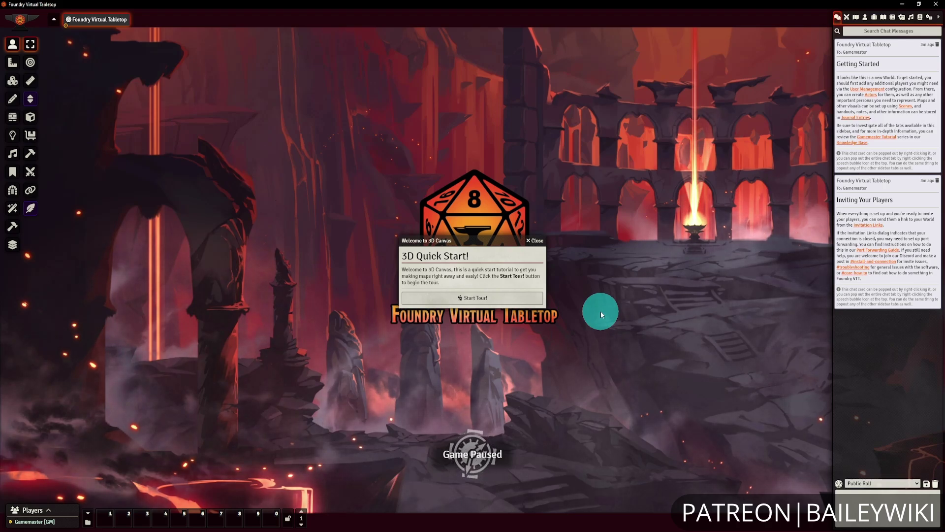
Dismiss the 3D Canvas quick start welcome and show the world's compendium packs.
{"action": "left_click", "coordinate": [531, 242]}
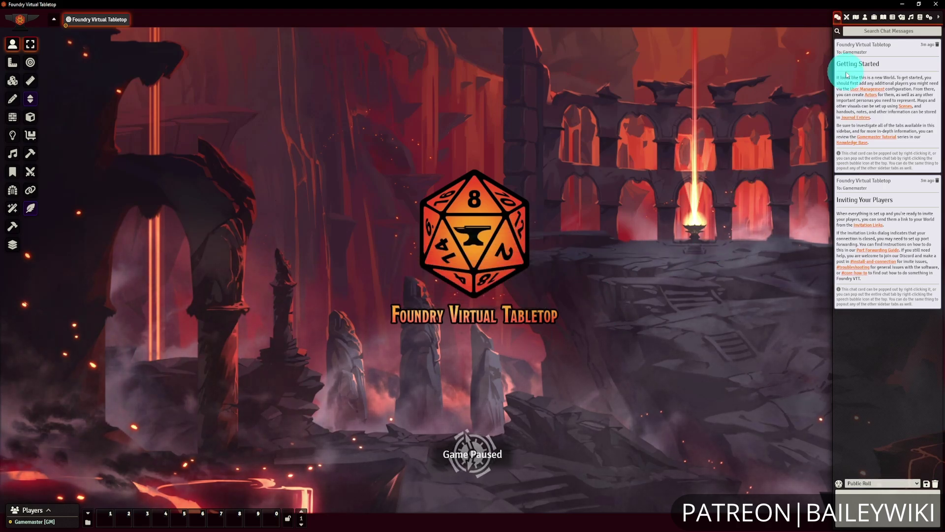
{"action": "left_click", "coordinate": [920, 19]}
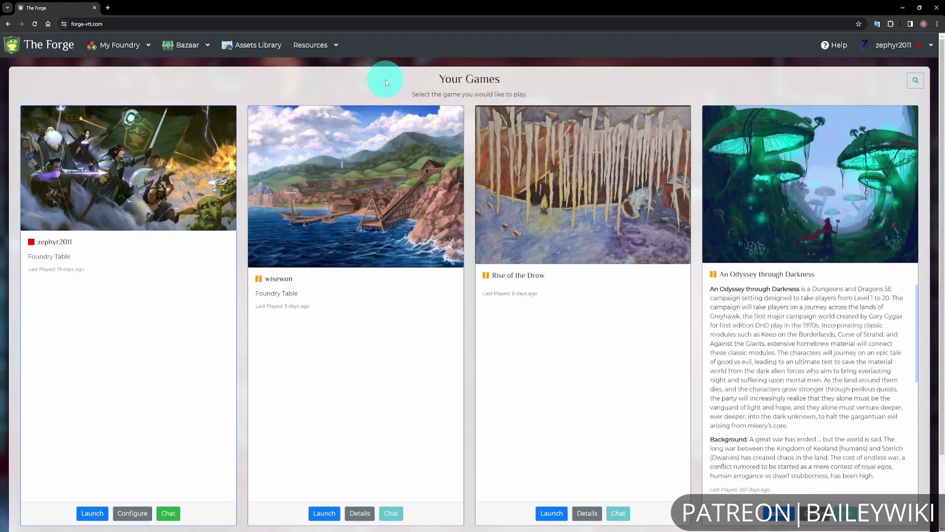
Switch to The Forge website, open its Bazaar, and search the packages for baileywiki.
{"action": "mouse_move", "coordinate": [189, 47]}
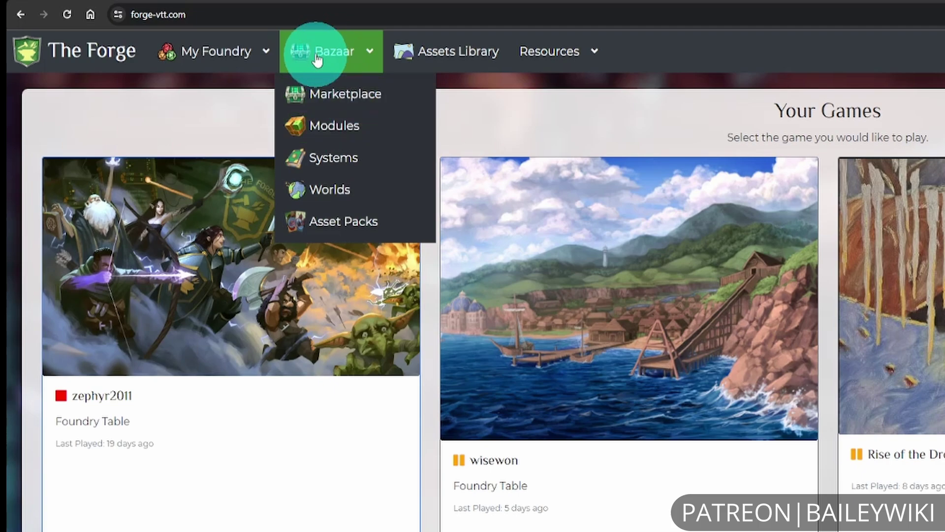
{"action": "left_click", "coordinate": [317, 57]}
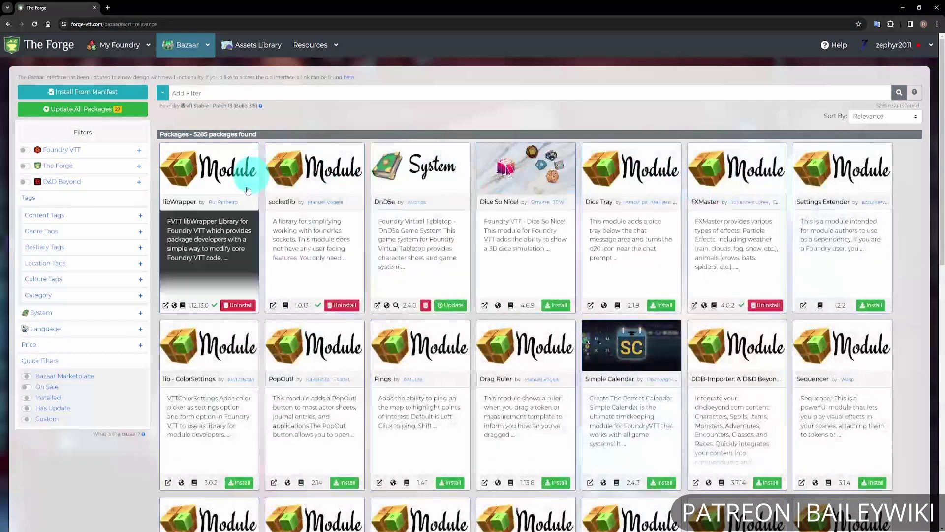
{"action": "left_click", "coordinate": [256, 94]}
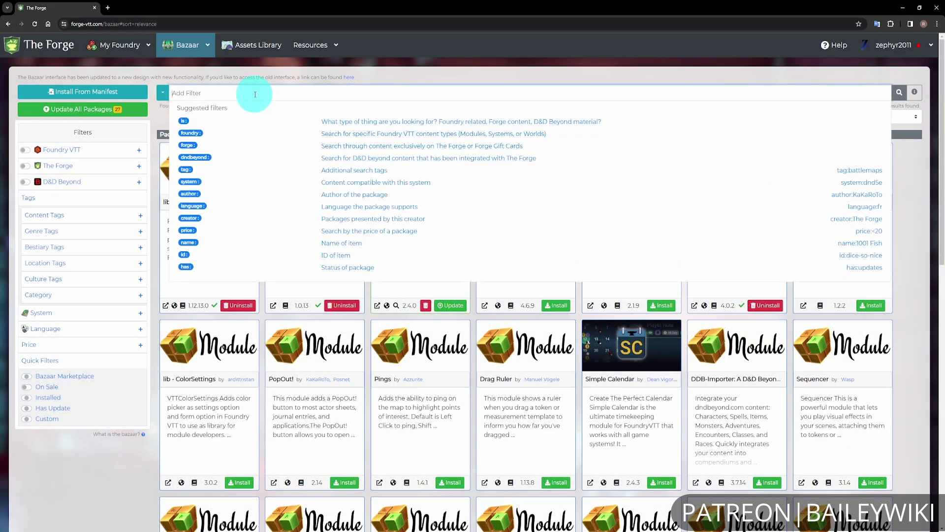
{"action": "type", "text": "baileywiki"}
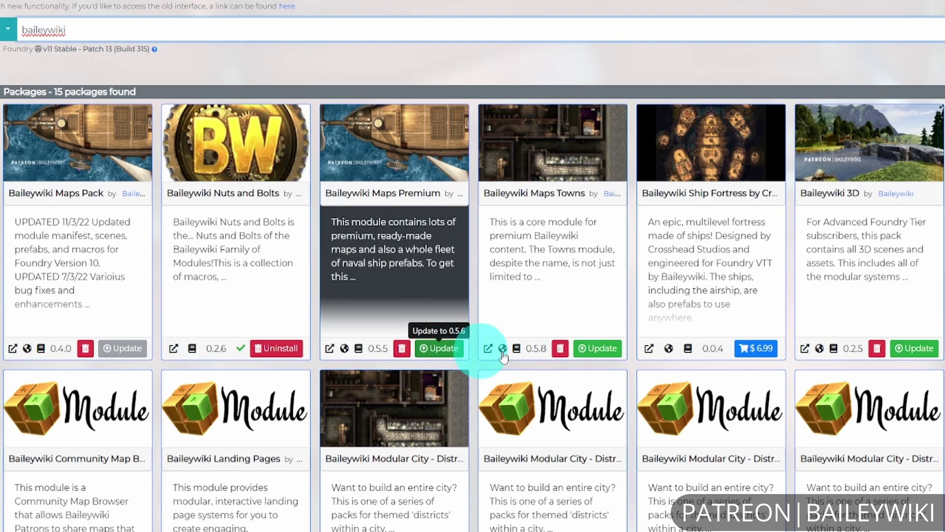
Uninstall the outdated Baileywiki Maps Towns package and reinstall version 0.5.9 with the Patreon option.
{"action": "left_click", "coordinate": [560, 349]}
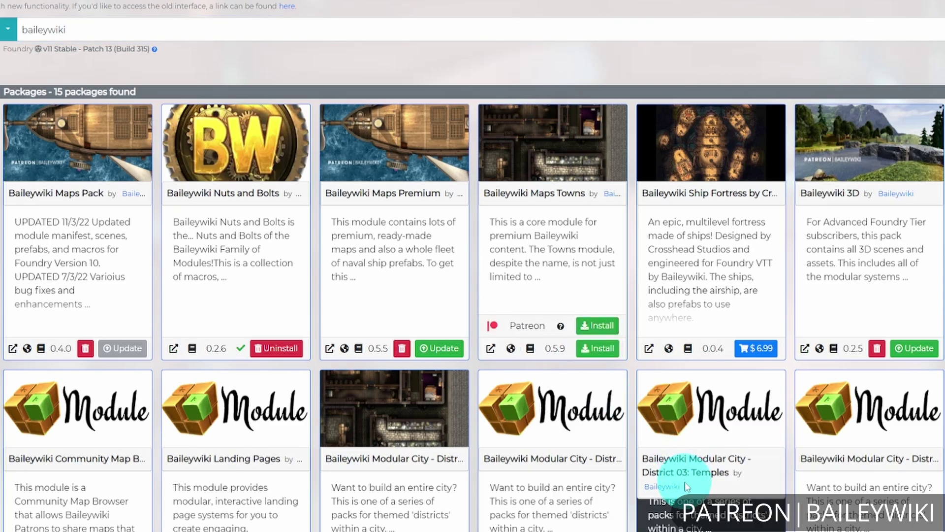
{"action": "left_click", "coordinate": [595, 327]}
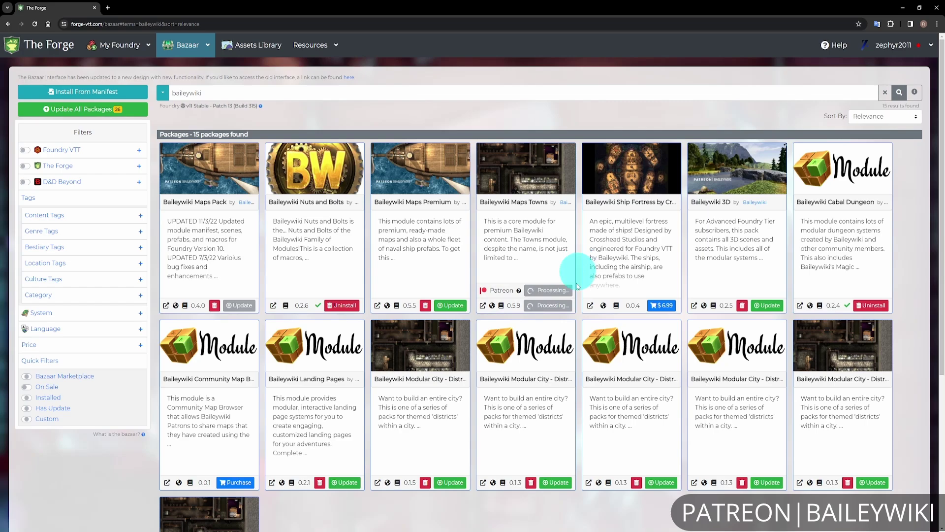
Uninstall the first outdated module-icon Baileywiki Modular City district package and reinstall it as version 0.2.0.
{"action": "left_click", "coordinate": [529, 483]}
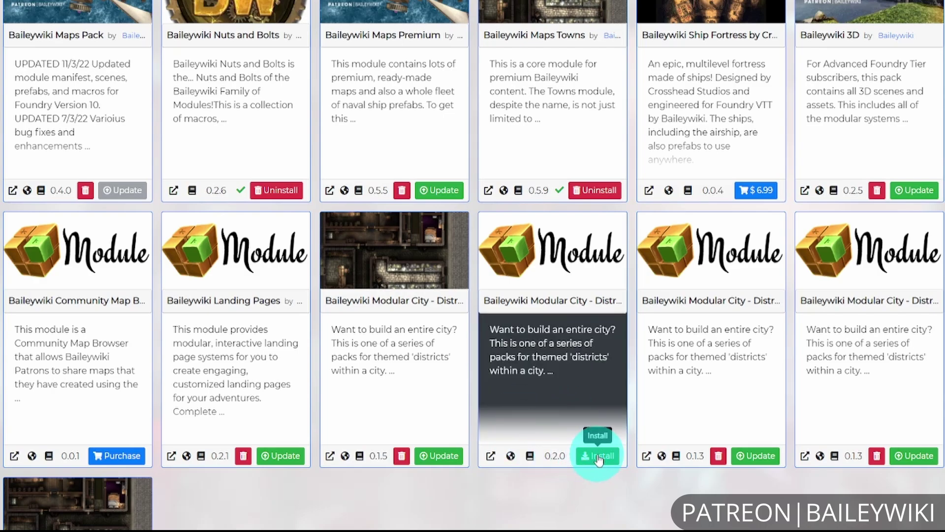
{"action": "left_click", "coordinate": [608, 459]}
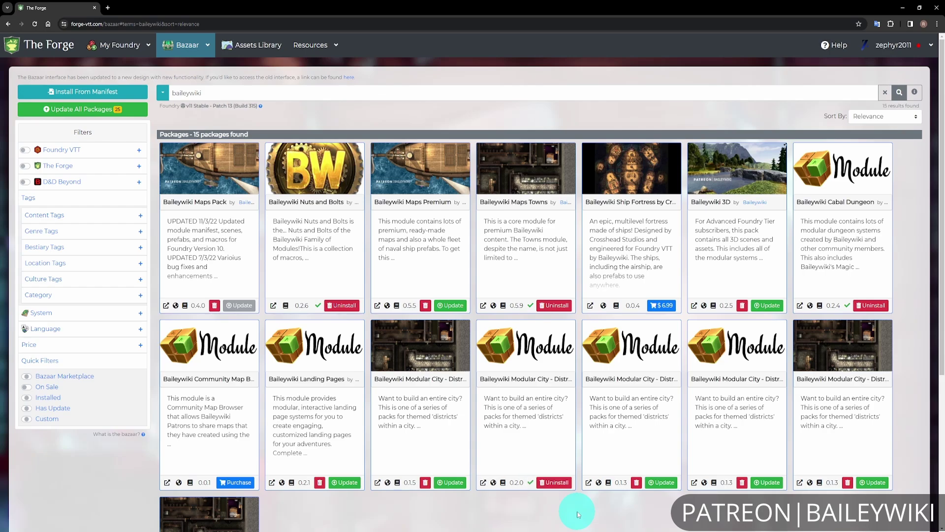
Go to the Foundry server configuration page, start the game server, and stop it again.
{"action": "left_click", "coordinate": [133, 46]}
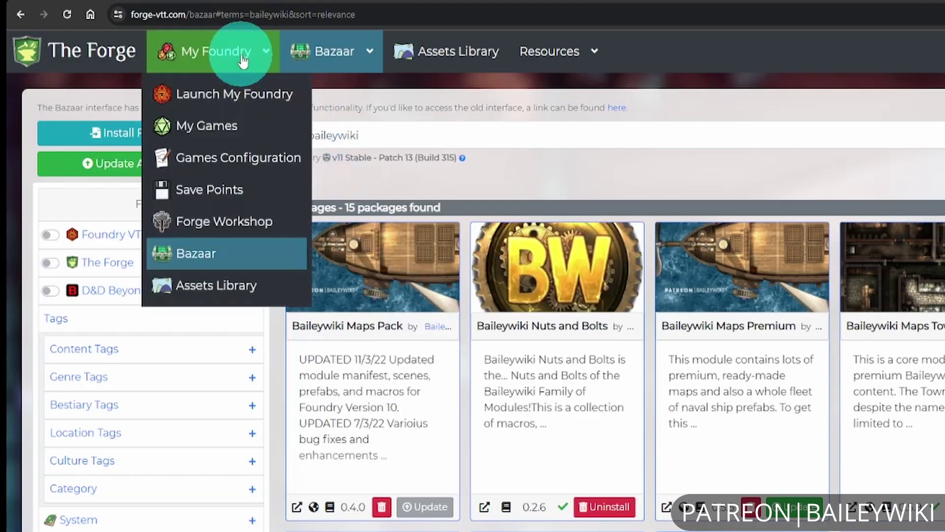
{"action": "left_click", "coordinate": [223, 92]}
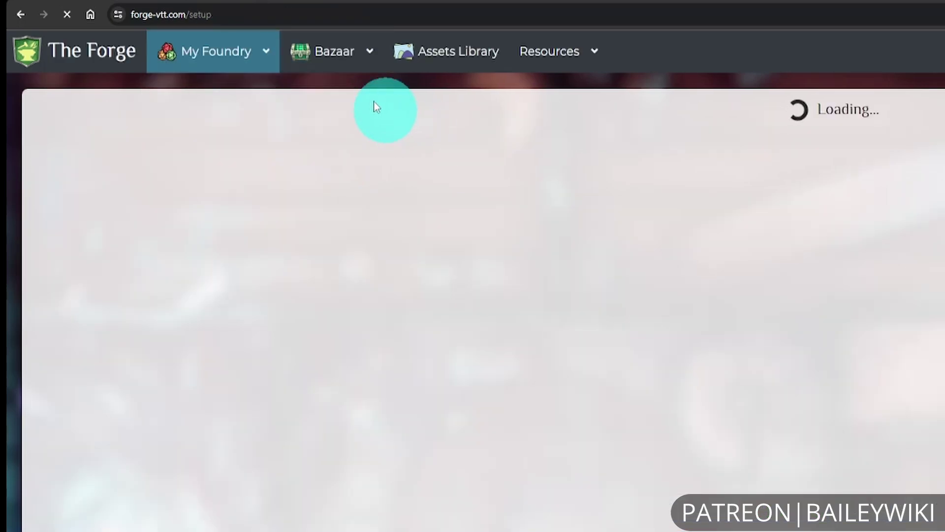
{"action": "left_click", "coordinate": [220, 45]}
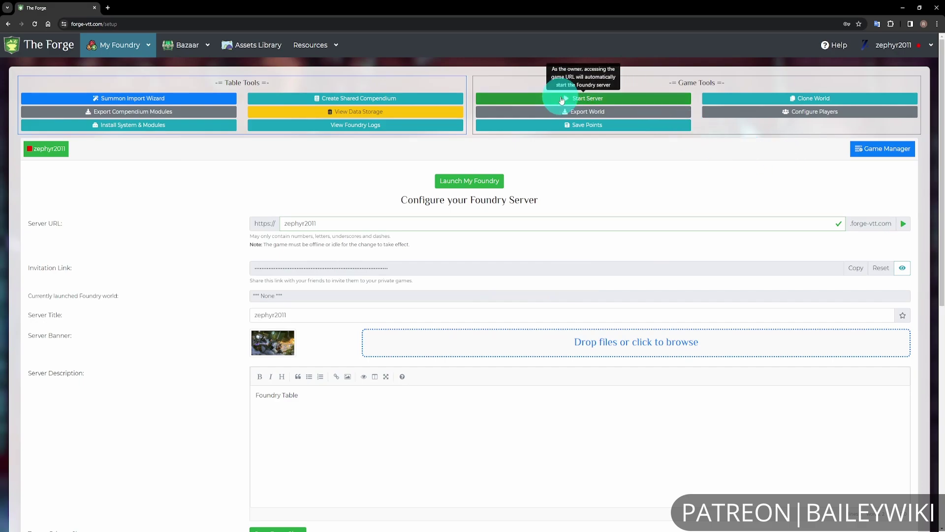
{"action": "left_click", "coordinate": [562, 99]}
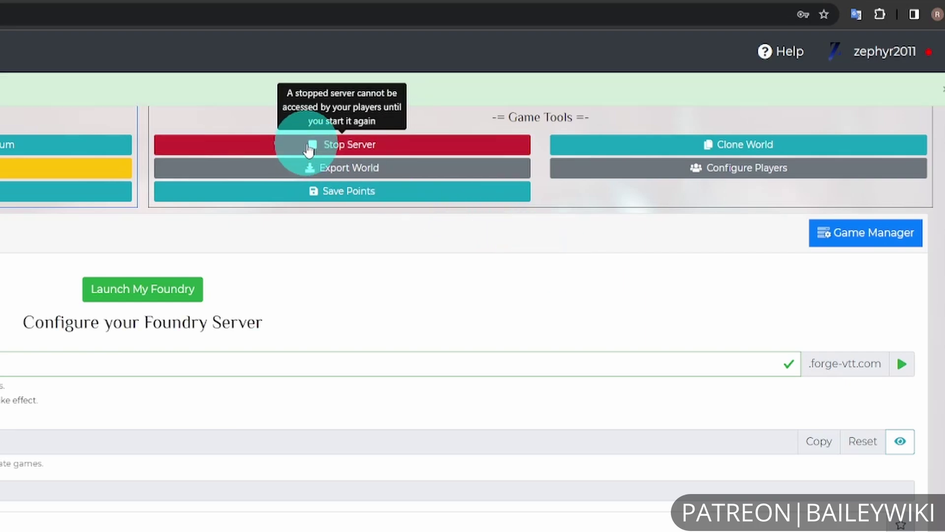
{"action": "left_click", "coordinate": [309, 146]}
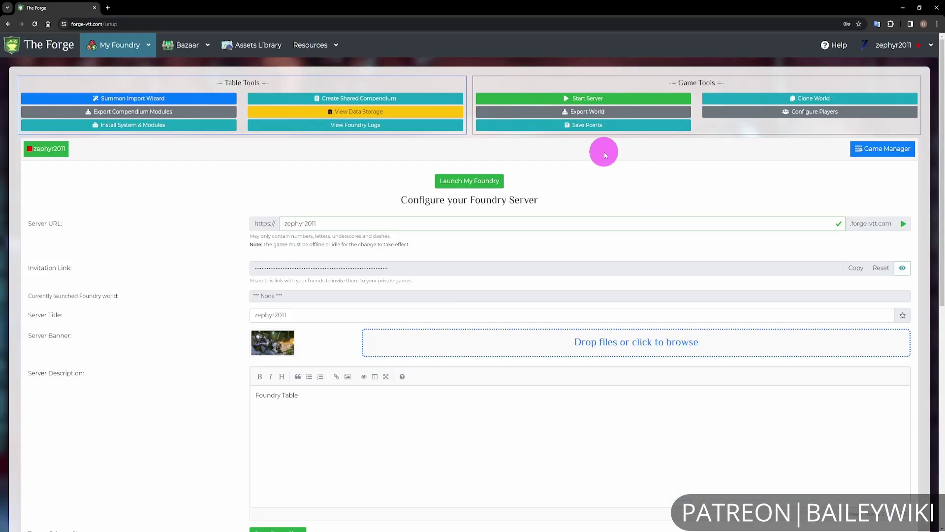
Return to the Bazaar and show its Marketplace packages.
{"action": "left_click", "coordinate": [206, 47]}
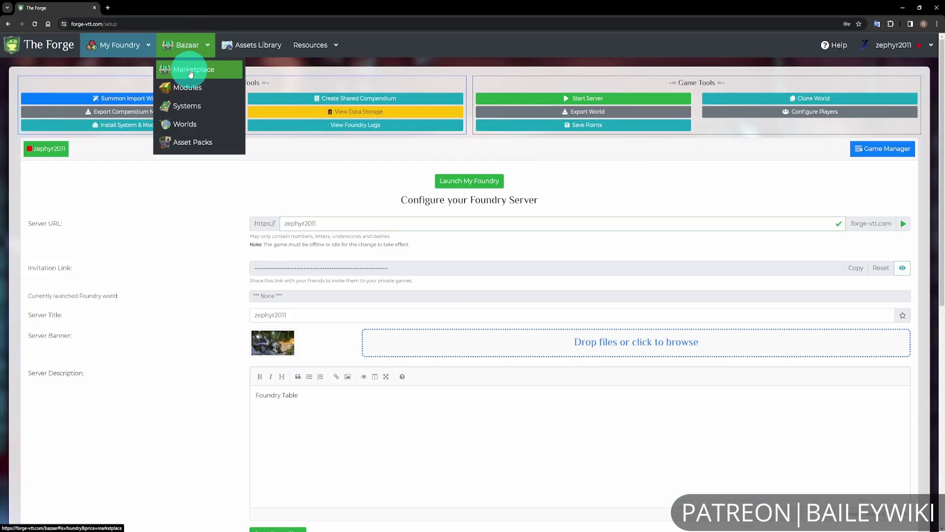
{"action": "left_click", "coordinate": [191, 73]}
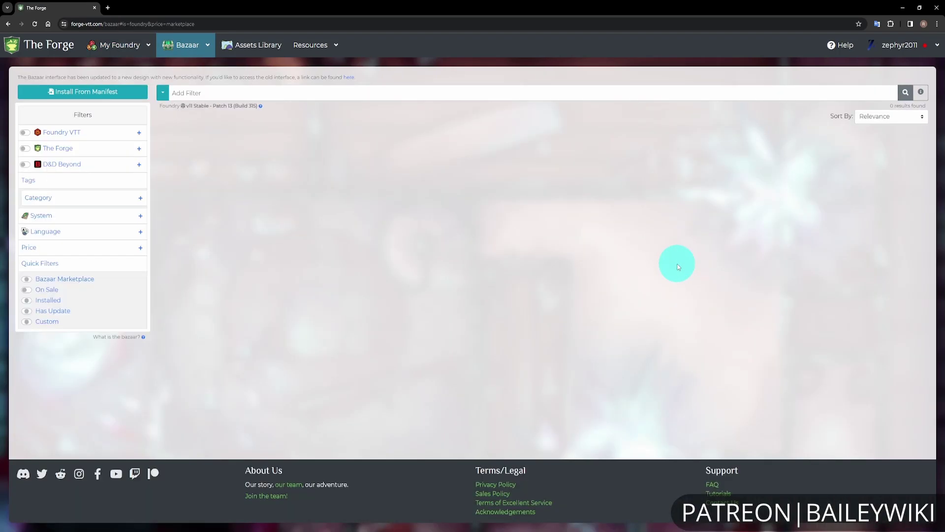